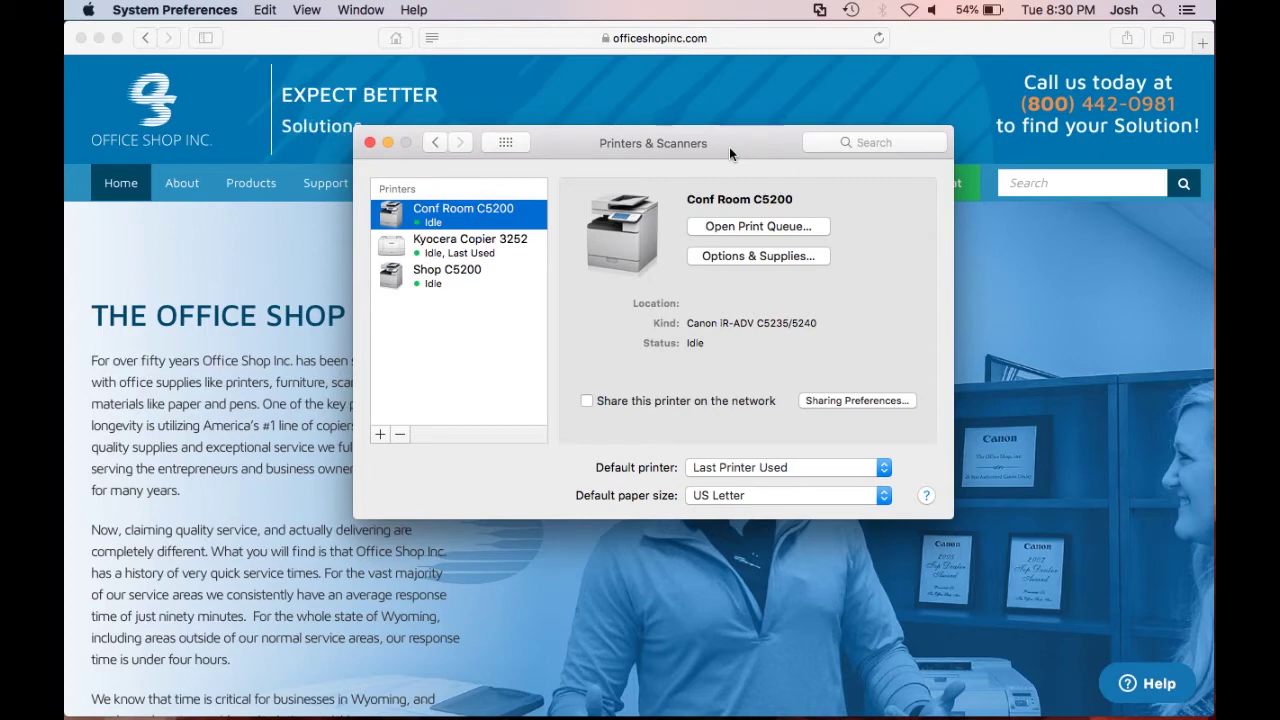
# - Load localhost:631 in Safari and go to the CUPS Administration page
pyautogui.click(943, 42)
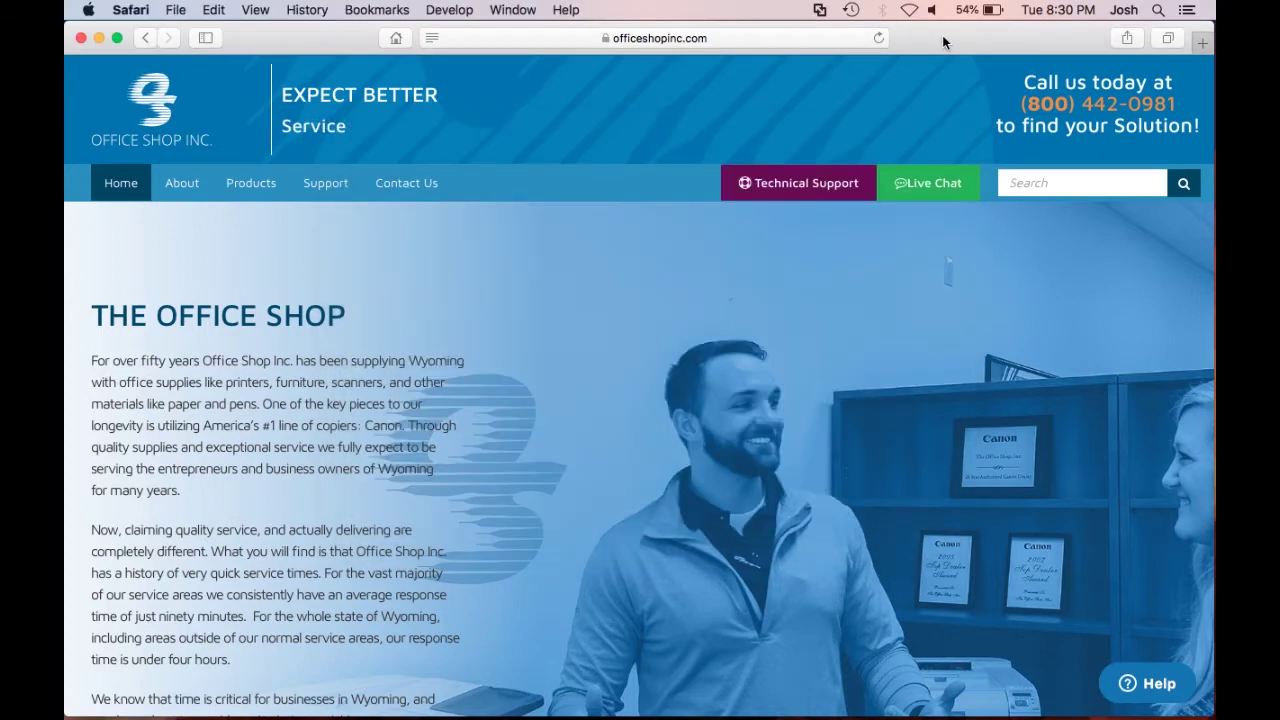
pyautogui.click(792, 38)
pyautogui.write('local')
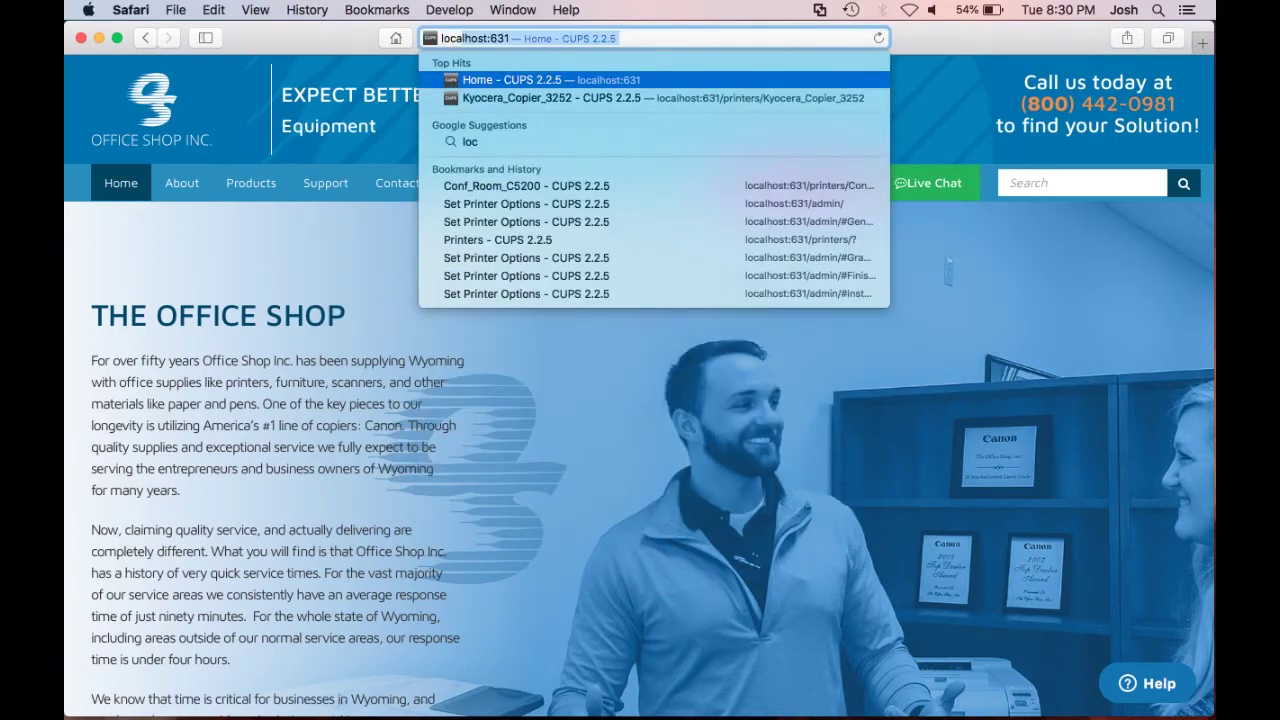
pyautogui.write('host:')
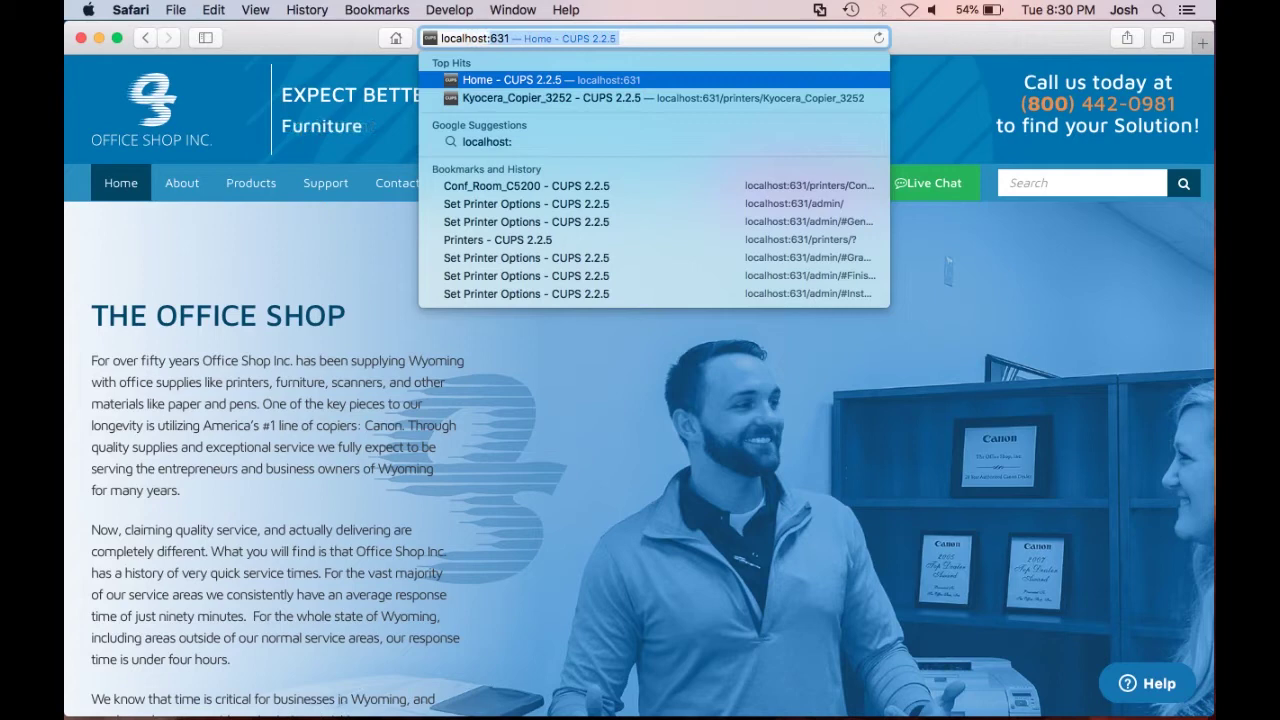
pyautogui.write('631')
pyautogui.press('Return')
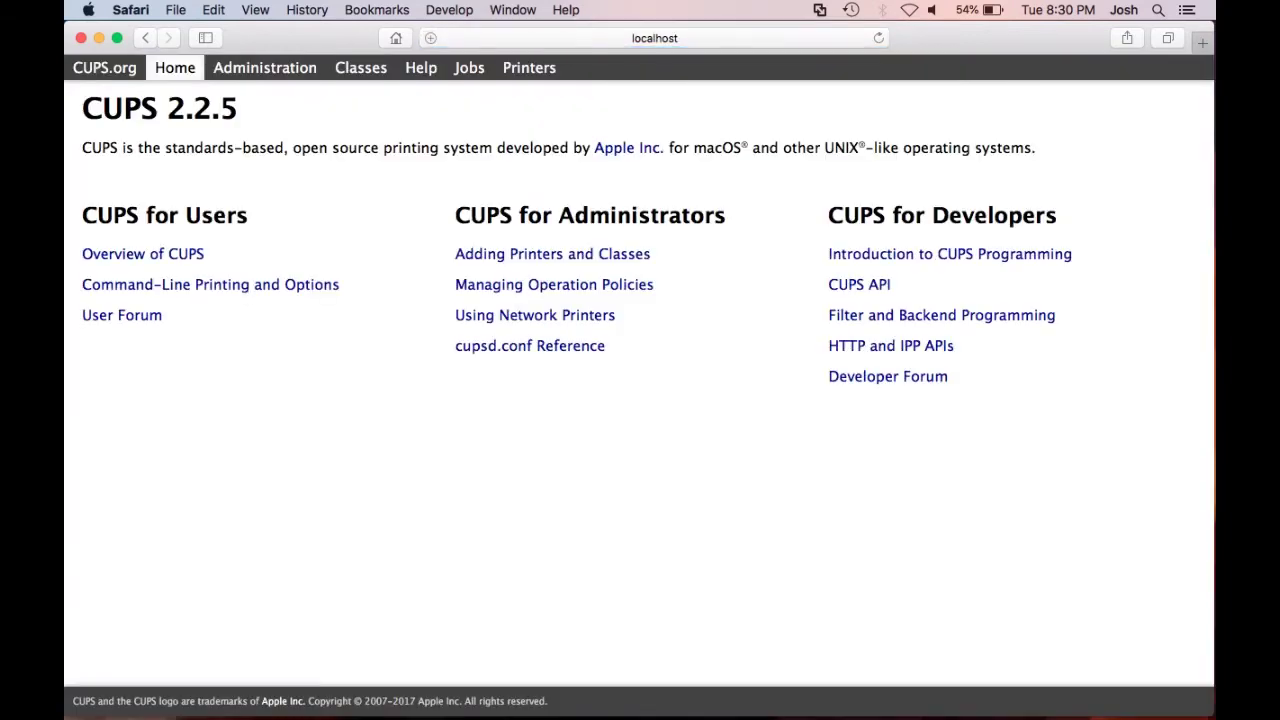
pyautogui.click(274, 78)
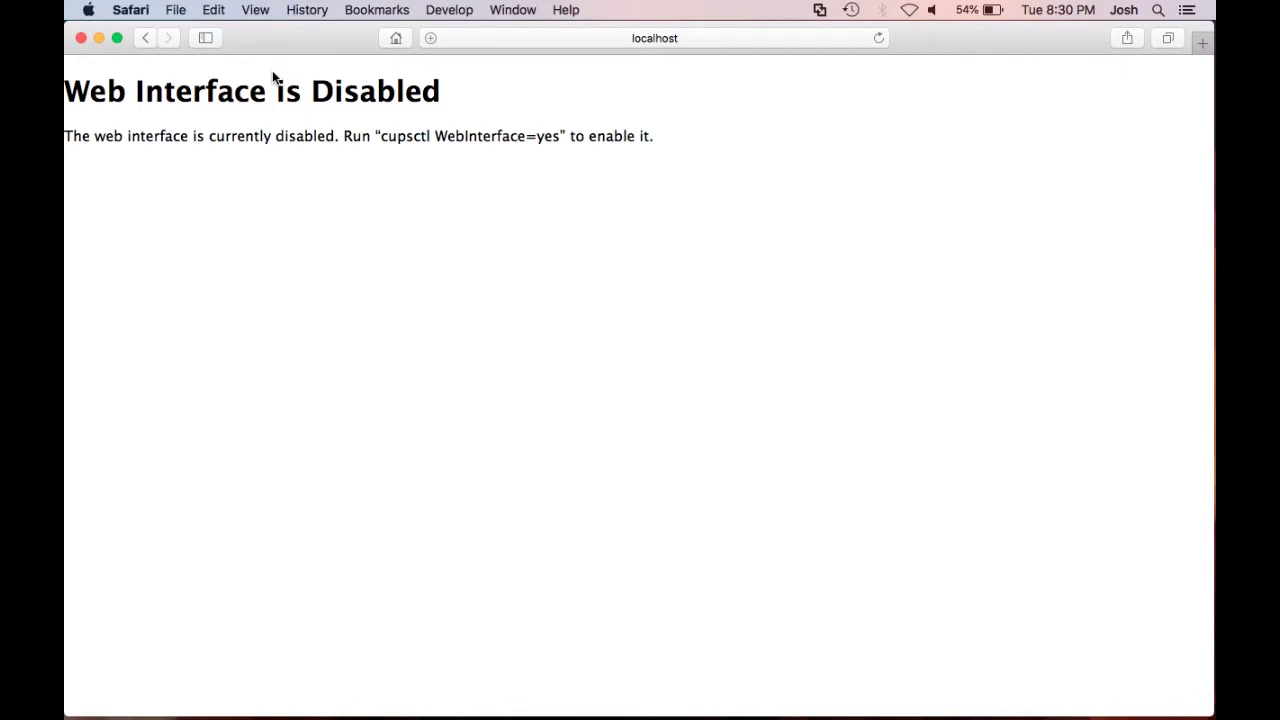
# - Run 'cupsctl WebInterface=yes' in Terminal
pyautogui.moveTo(743, 674)
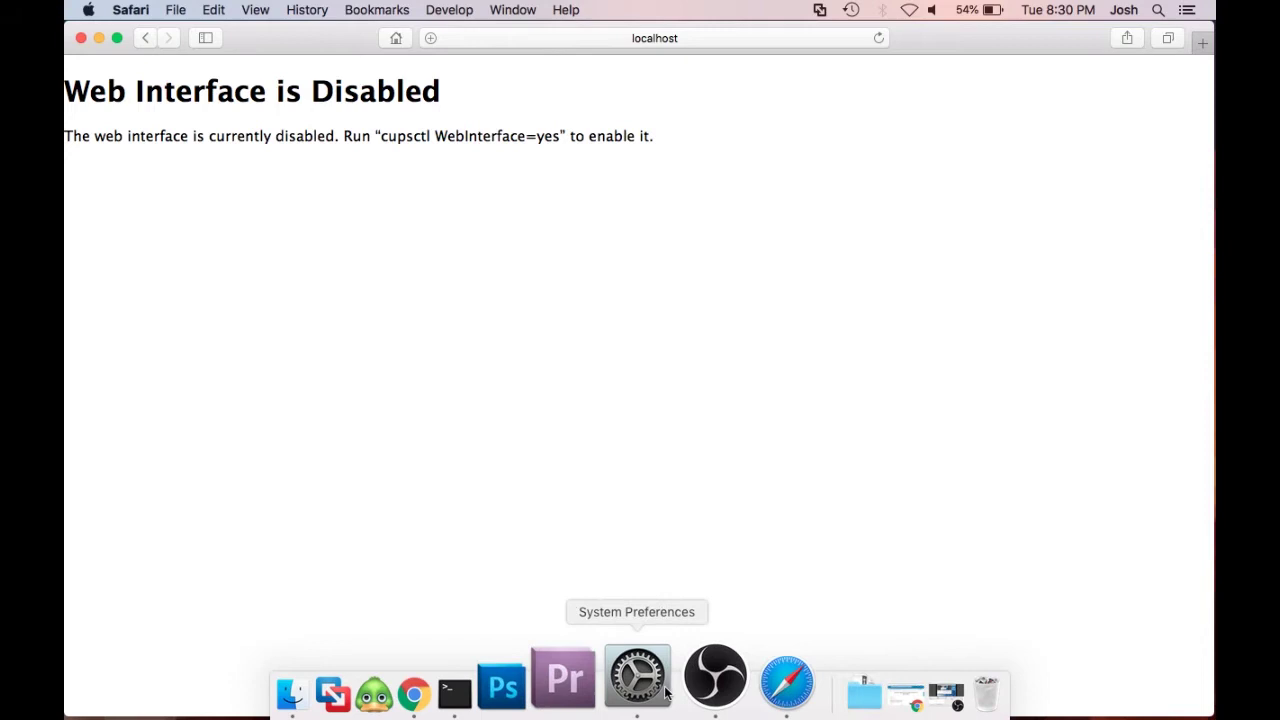
pyautogui.click(529, 675)
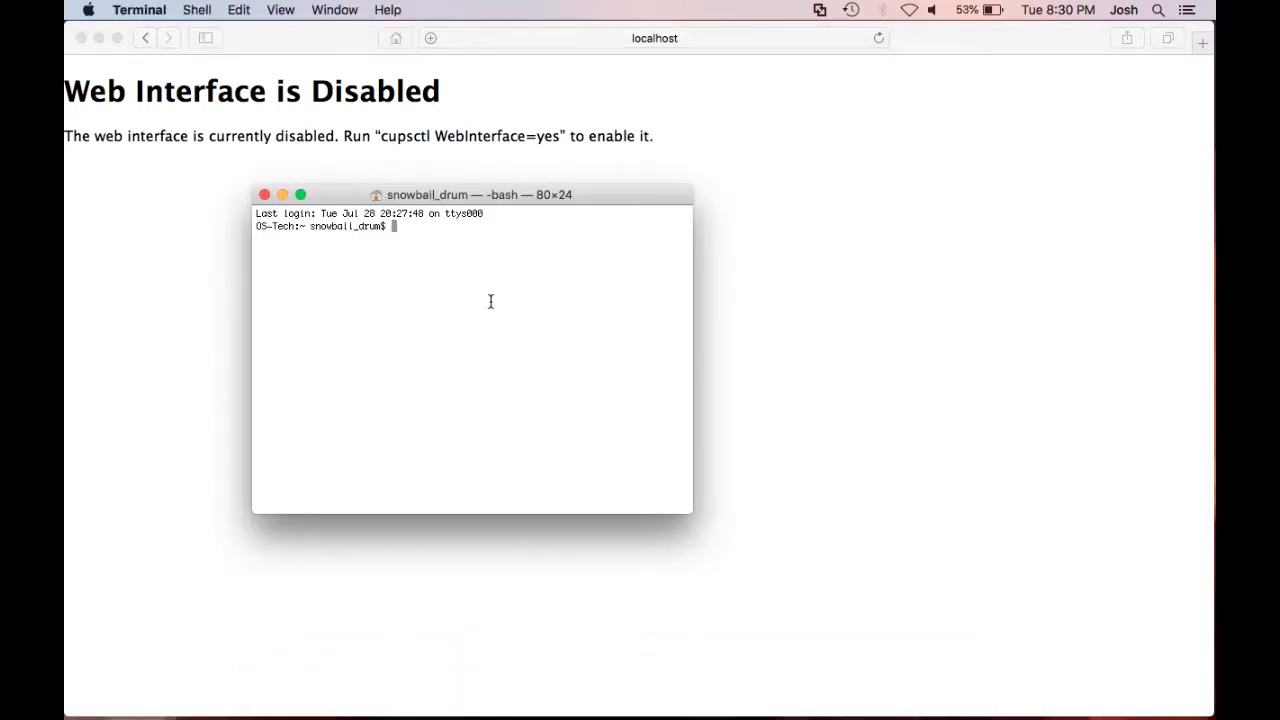
pyautogui.write('cupsctl WebInterface=yes')
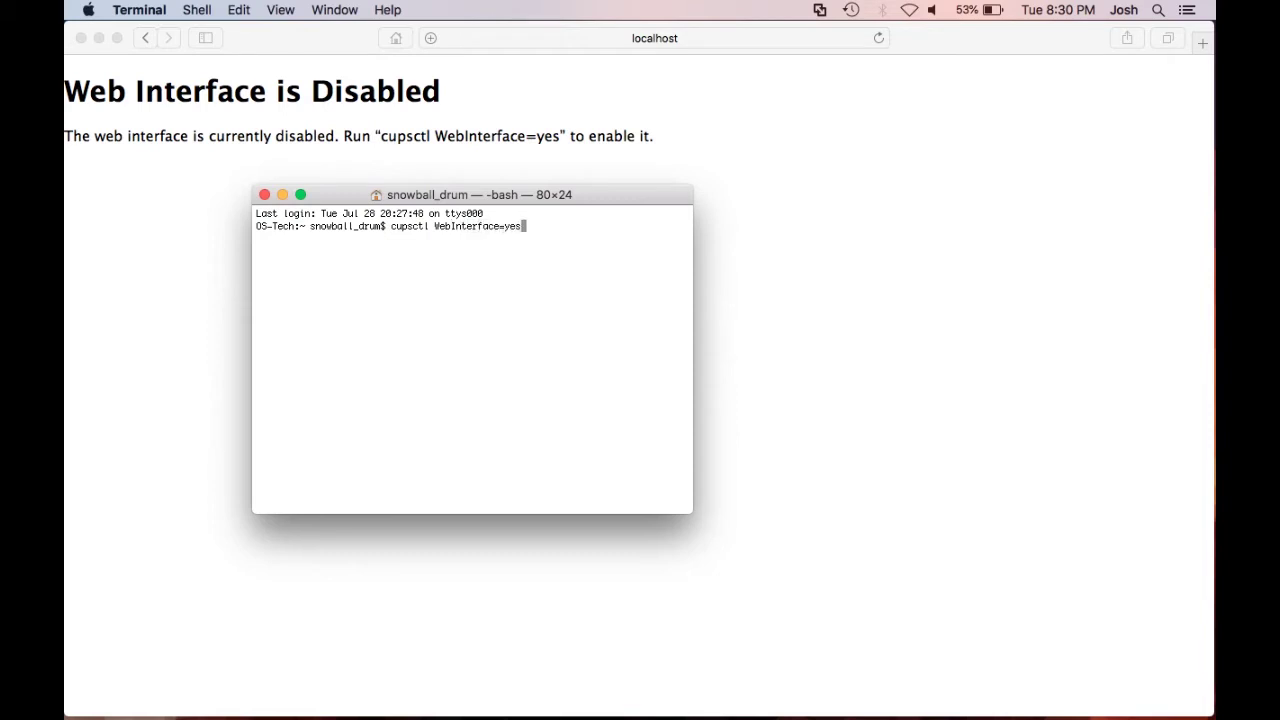
pyautogui.press('Return')
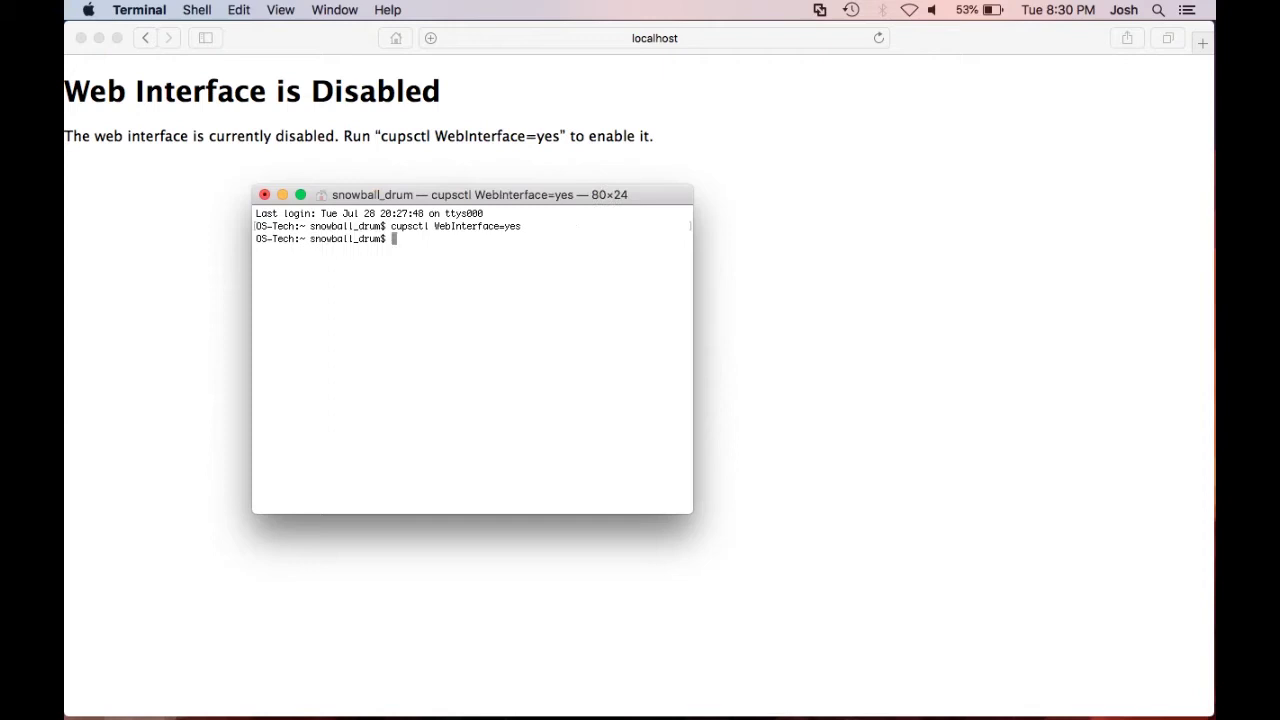
# - Reload CUPS, open Kyocera_Copier_3252's default options, and set Finishing Duplexing to None
pyautogui.click(790, 321)
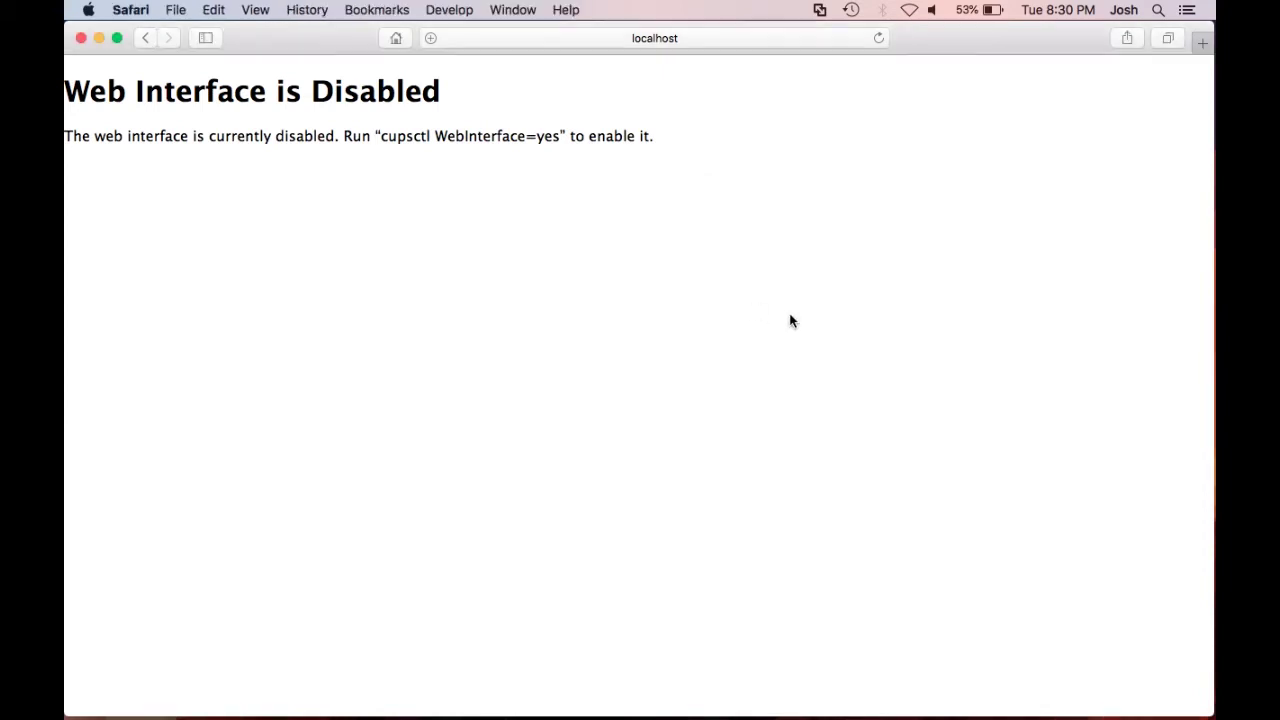
pyautogui.click(880, 38)
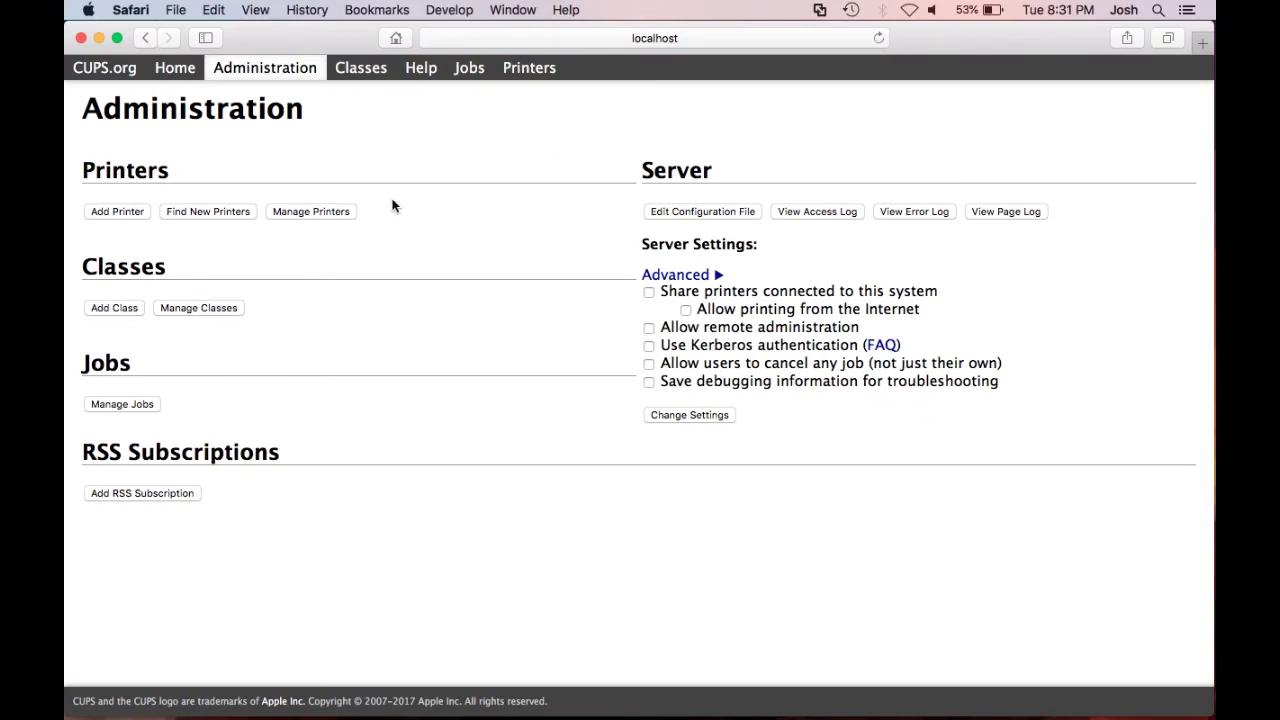
pyautogui.click(329, 212)
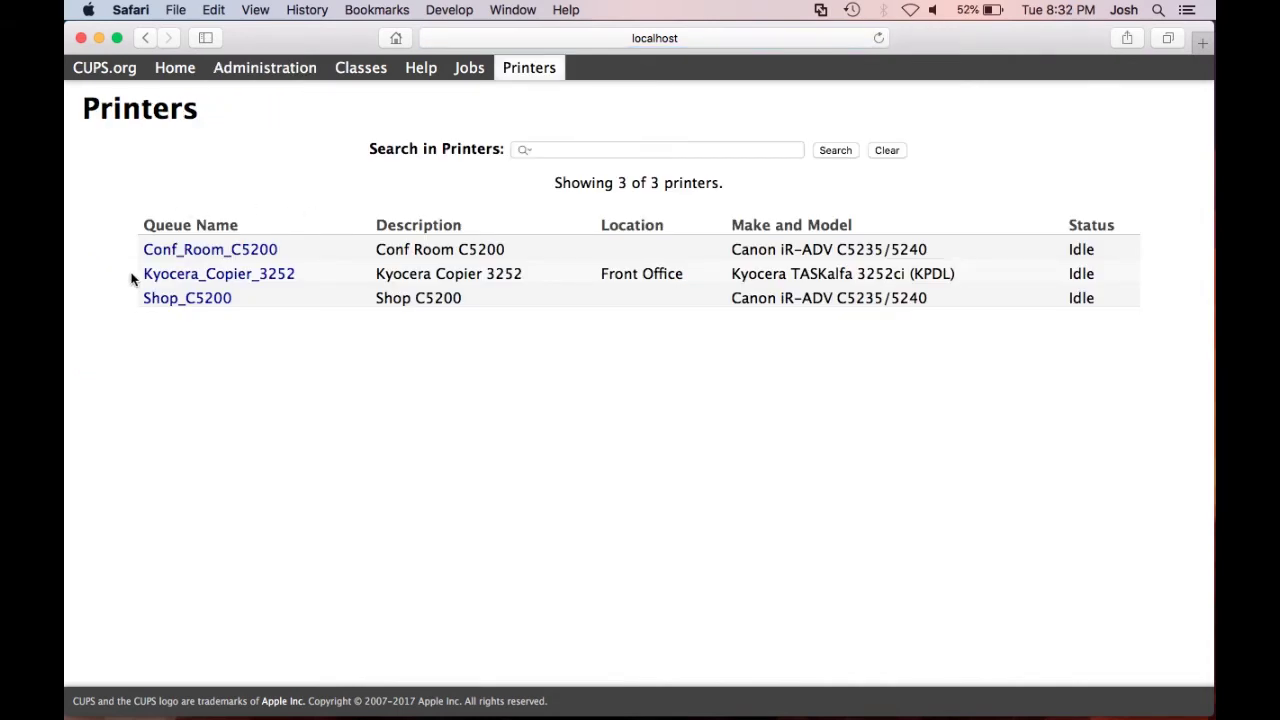
pyautogui.click(205, 275)
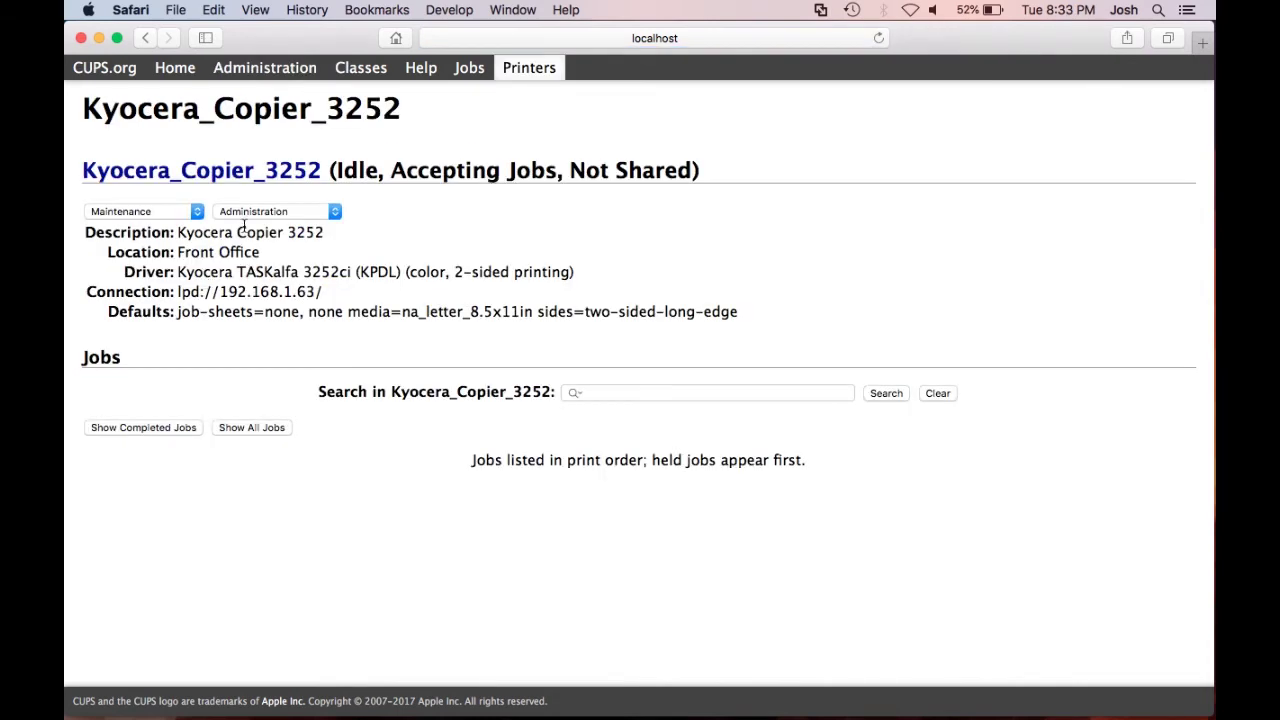
pyautogui.click(305, 214)
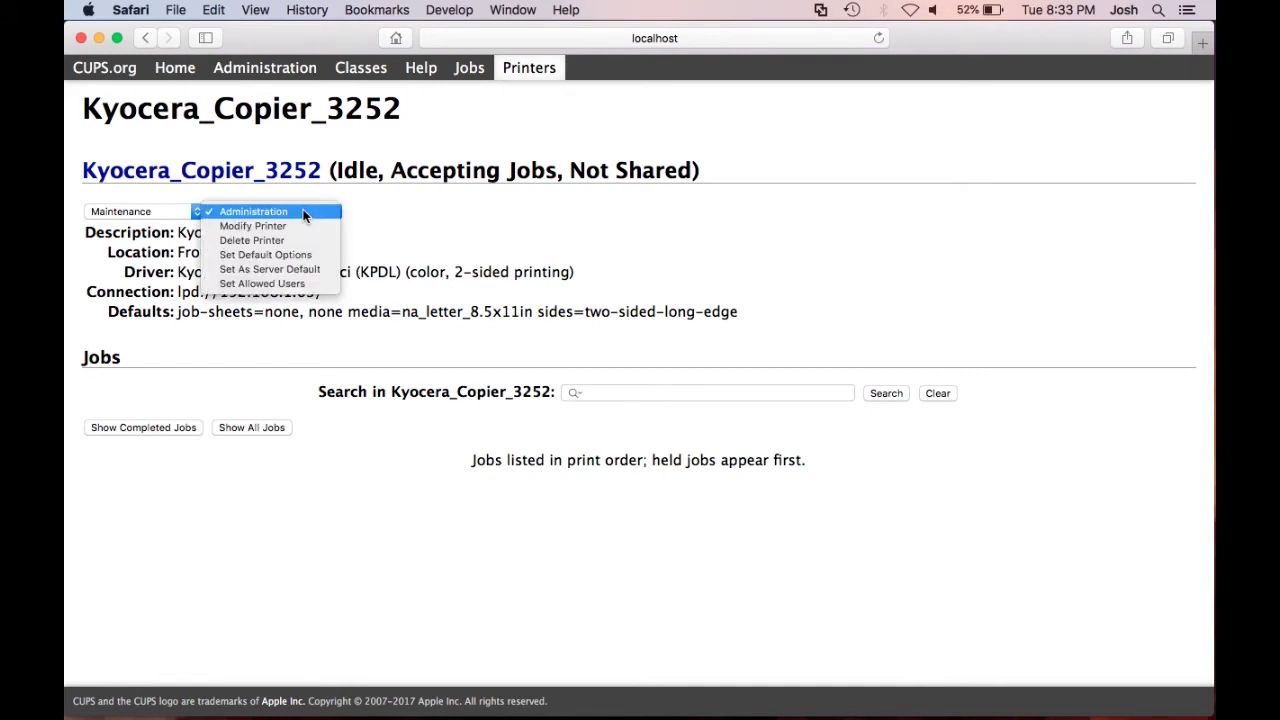
pyautogui.click(307, 259)
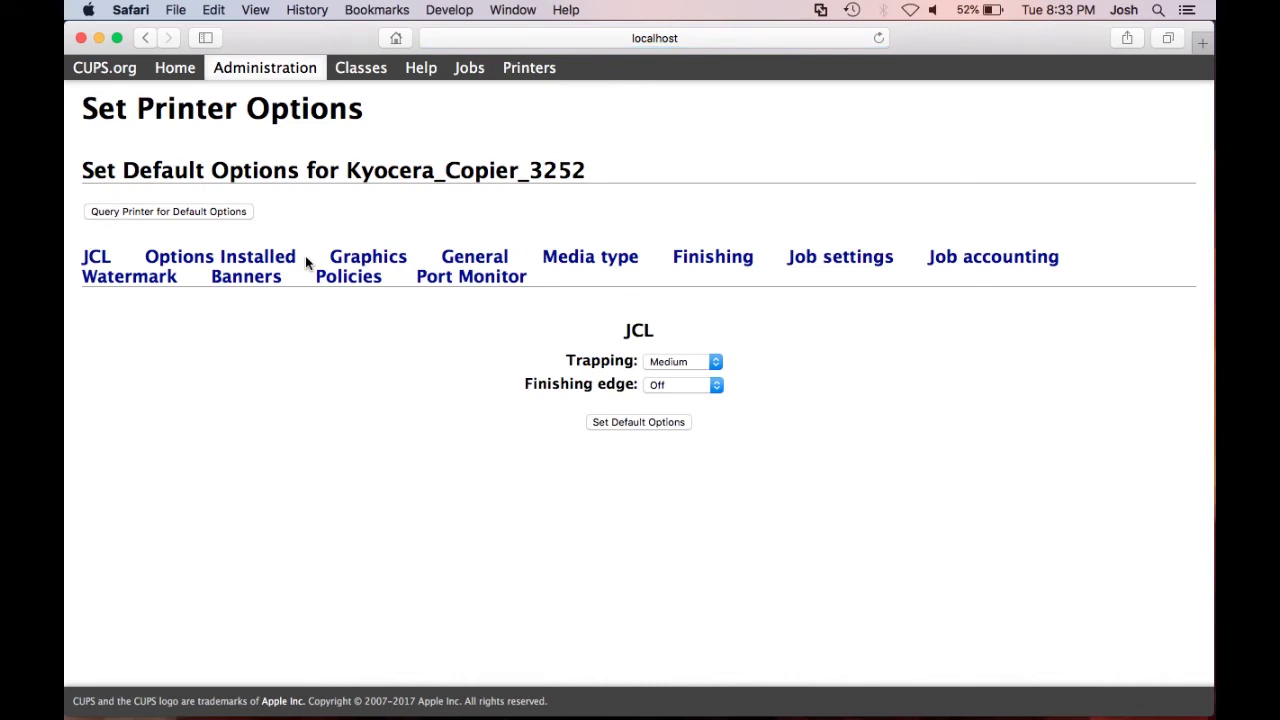
pyautogui.click(710, 259)
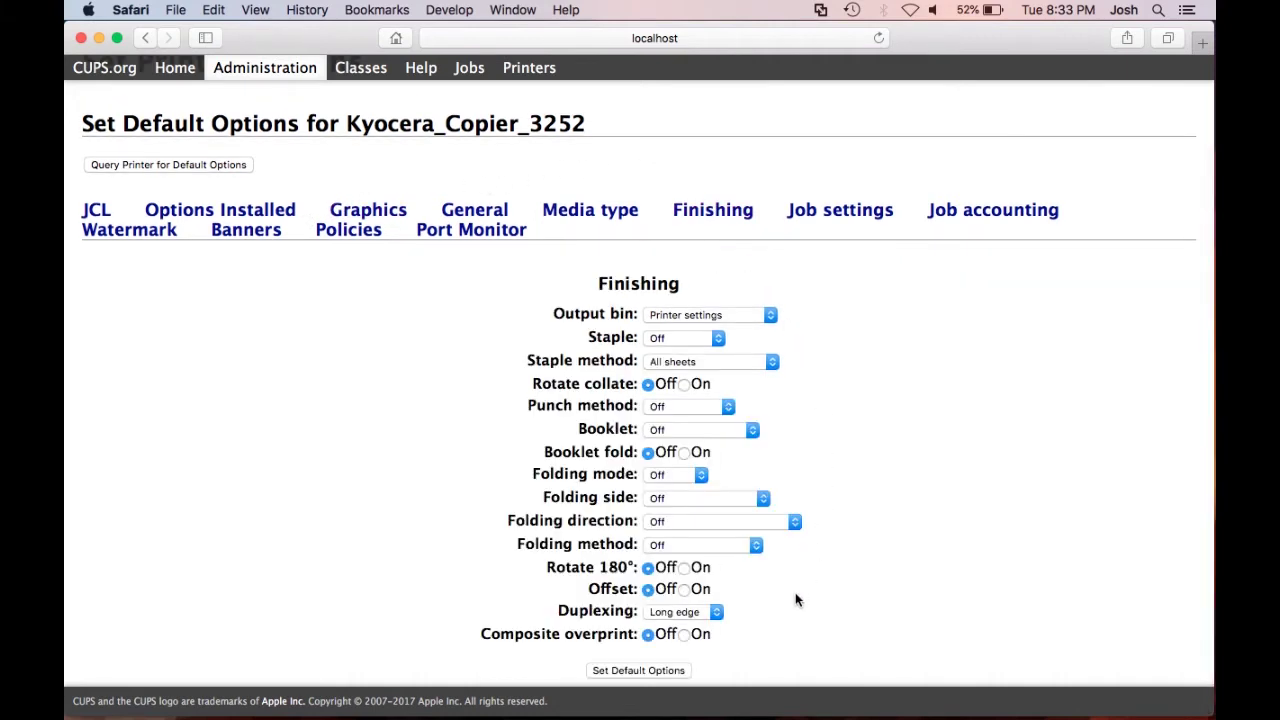
pyautogui.click(717, 611)
pyautogui.click(690, 583)
# - Submit Kyocera_Copier_3252's new defaults, logging in with the admin user name and password
pyautogui.click(653, 677)
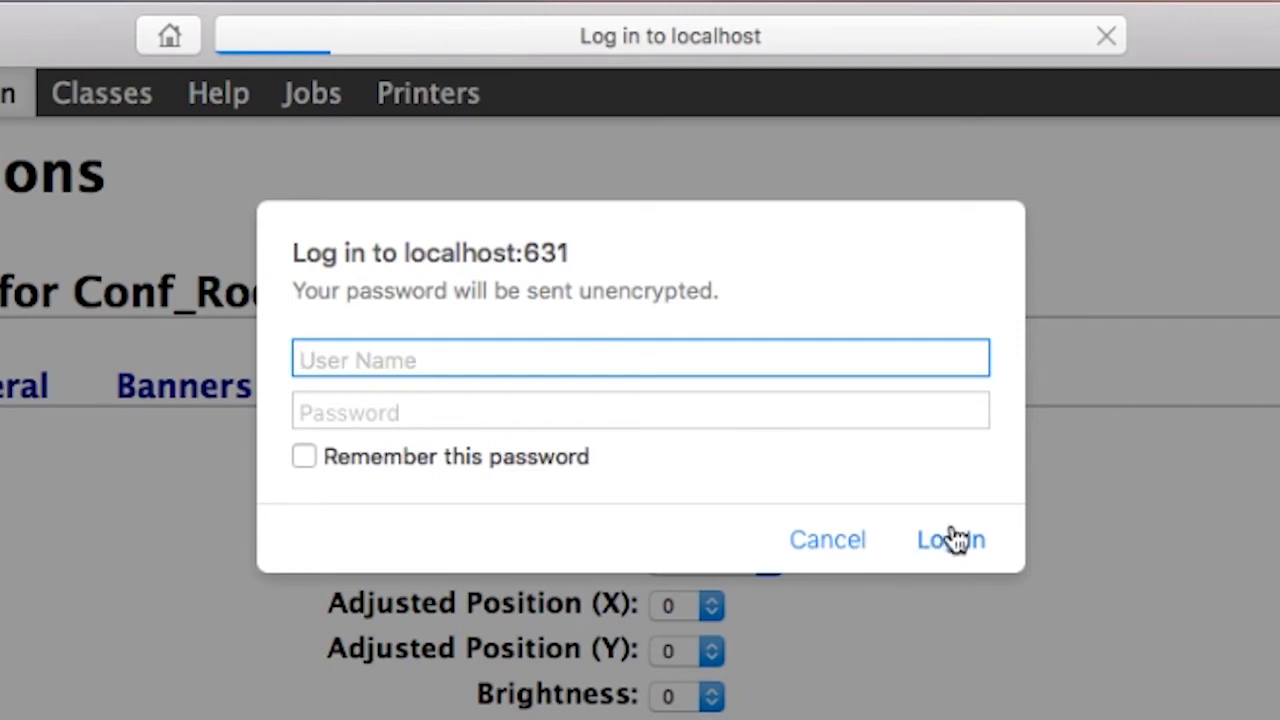
pyautogui.write('A')
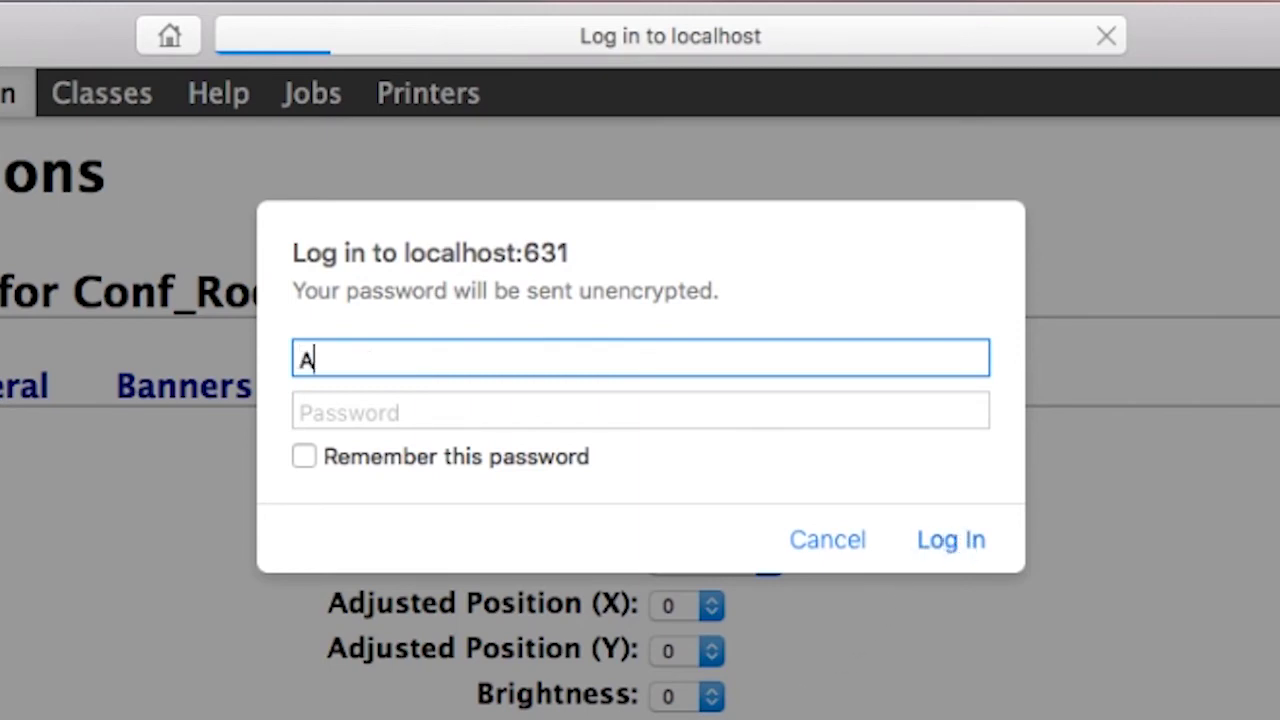
pyautogui.write('dmin')
pyautogui.press('Tab')
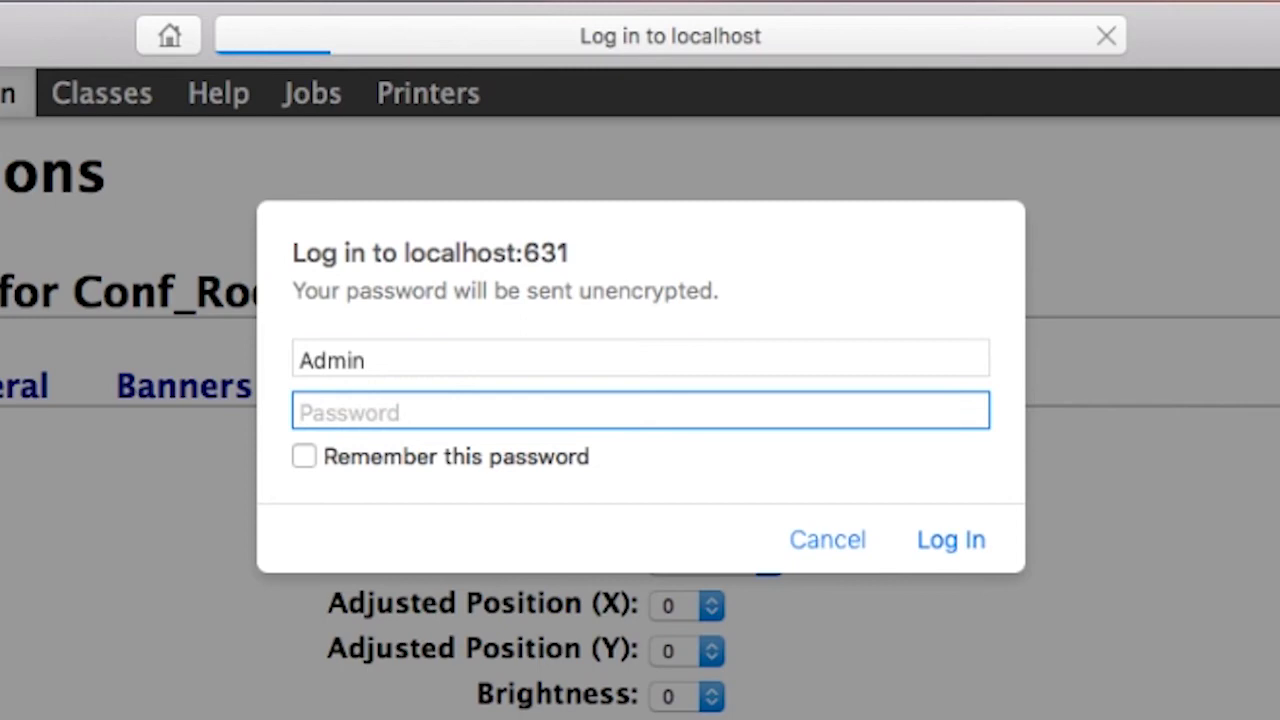
pyautogui.write('••••••••••')
pyautogui.click(942, 548)
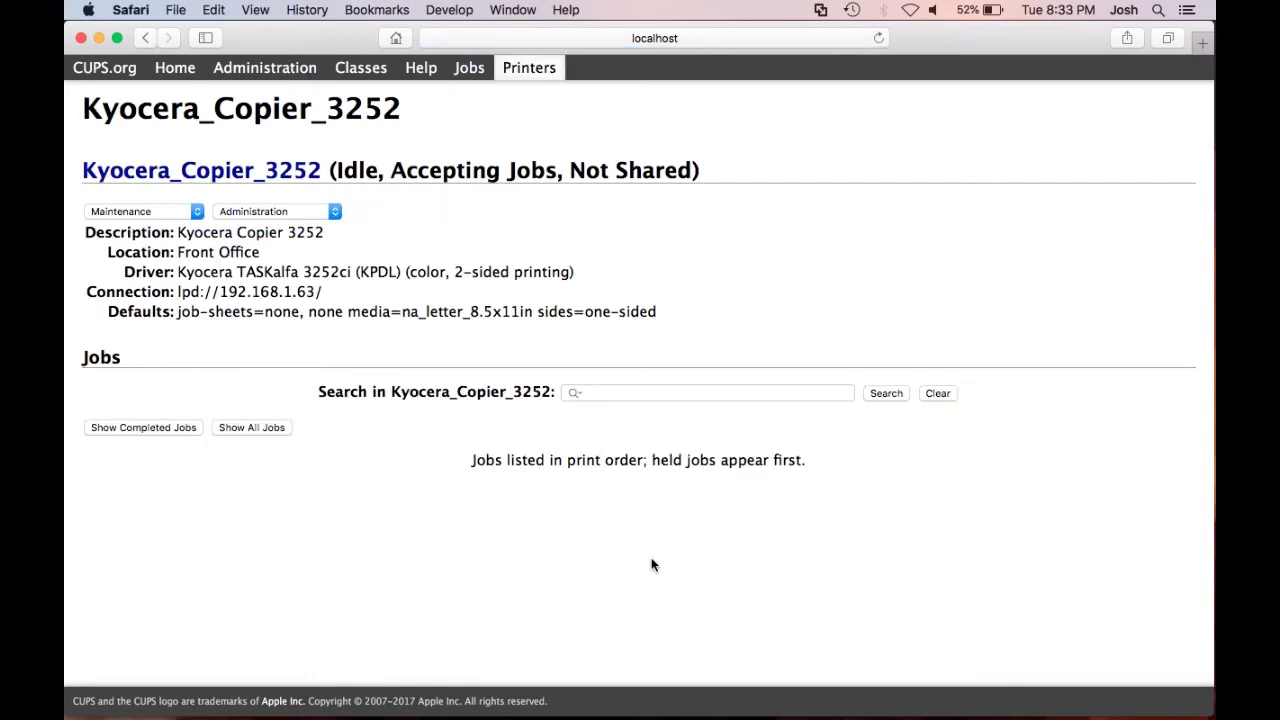
# - In Kyocera_Copier_3252's default options, set Graphics Color mode to Black & White and save
pyautogui.click(308, 213)
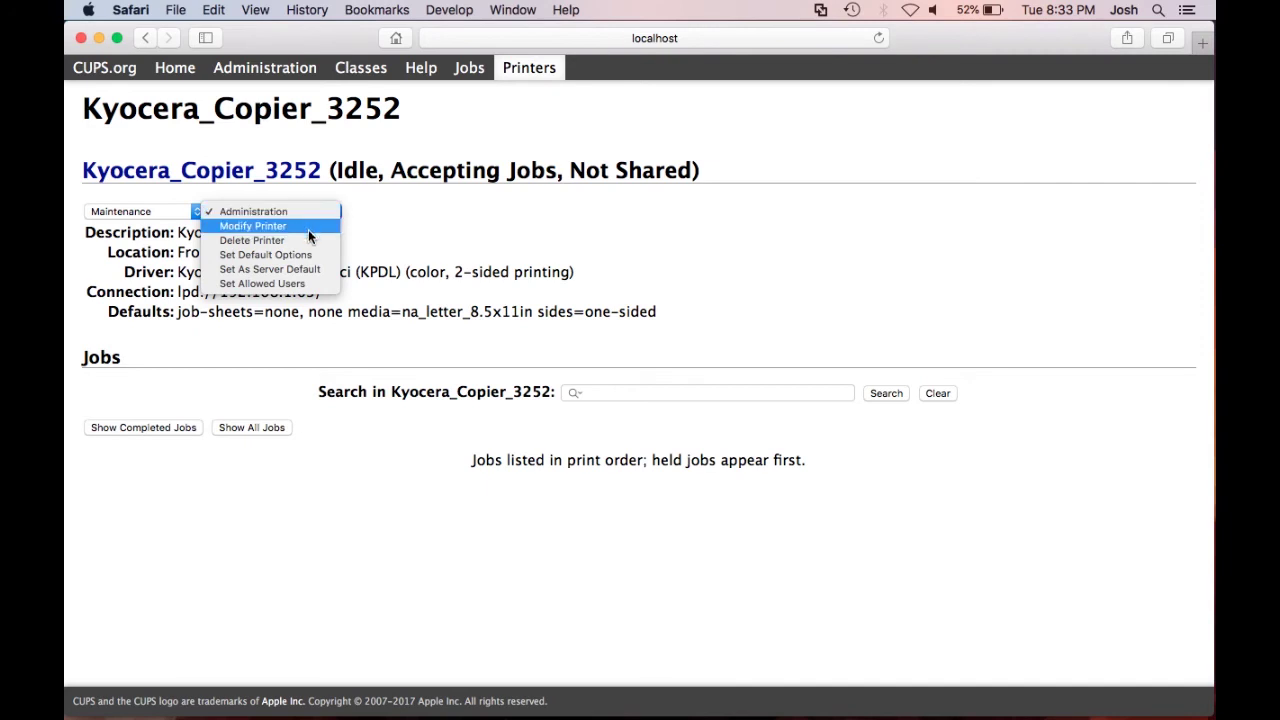
pyautogui.click(314, 254)
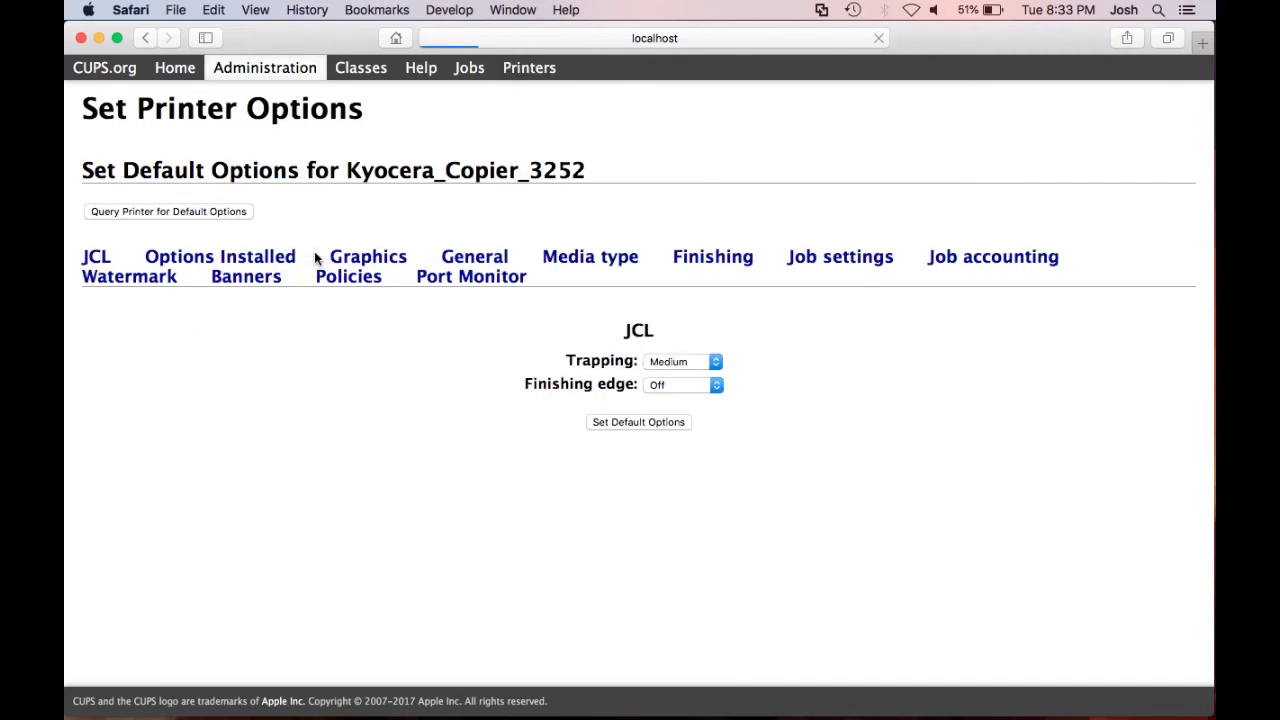
pyautogui.click(370, 255)
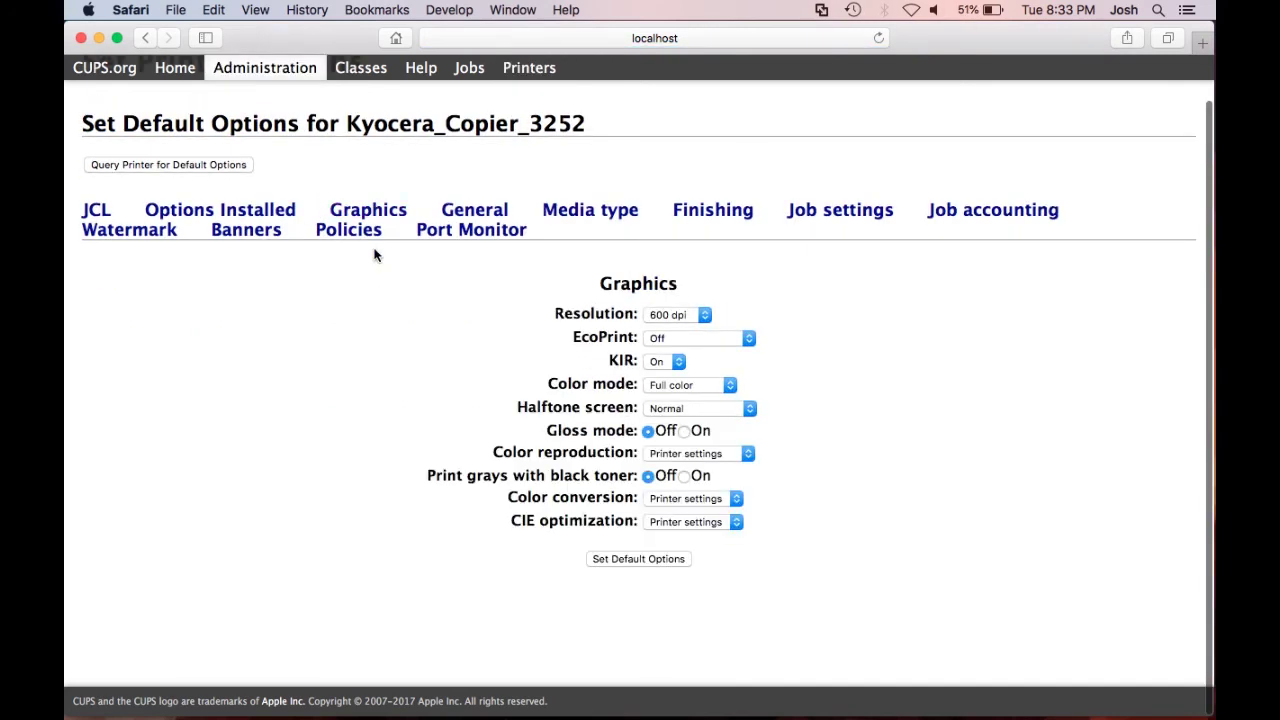
pyautogui.click(729, 384)
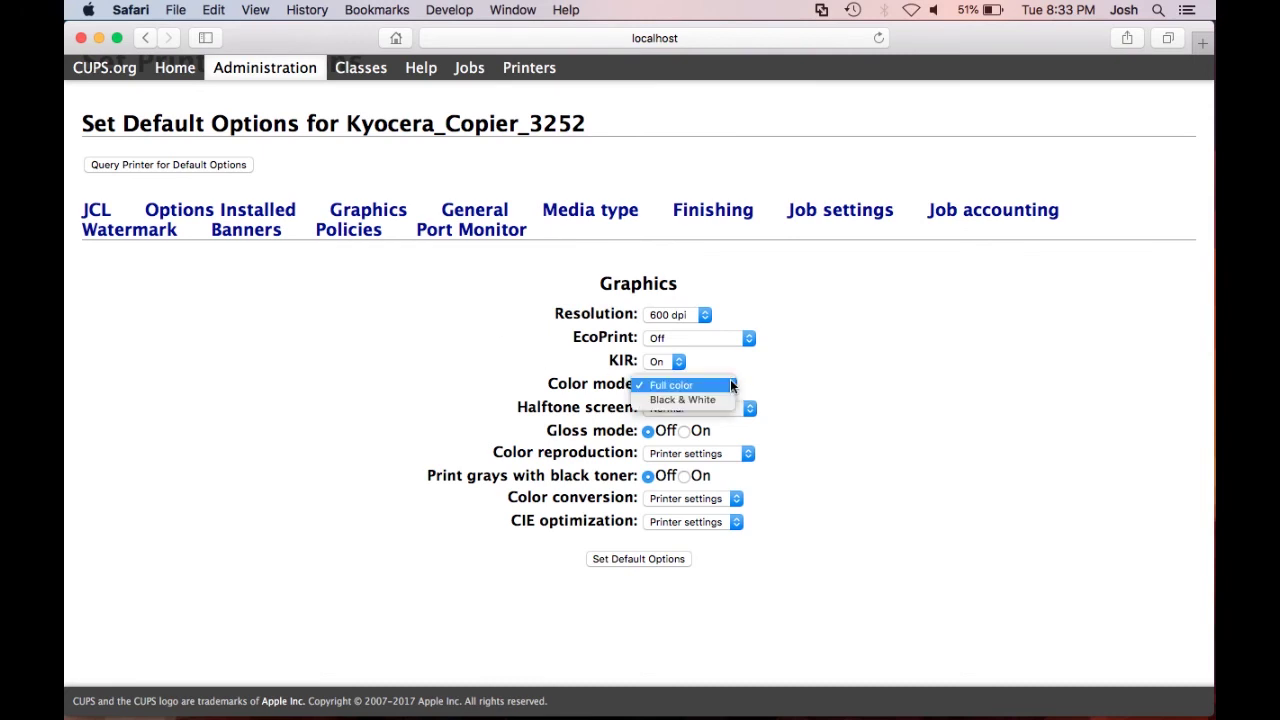
pyautogui.click(715, 398)
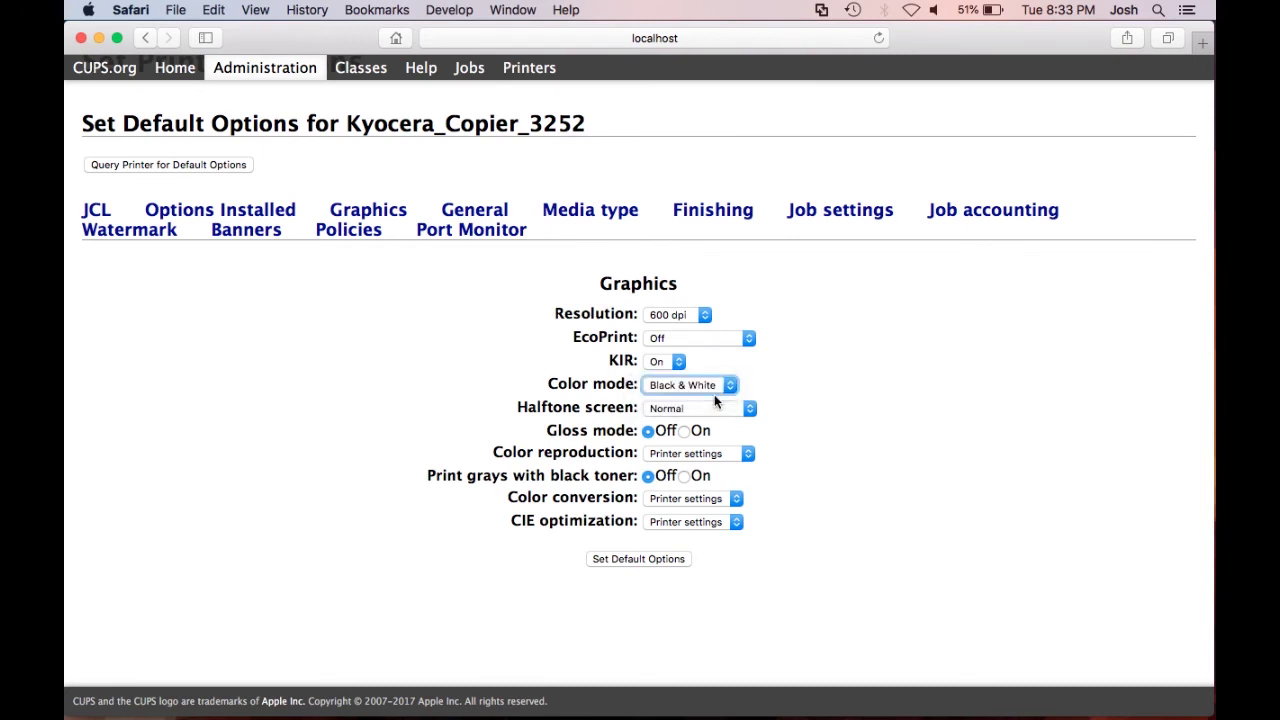
pyautogui.click(768, 381)
pyautogui.click(638, 559)
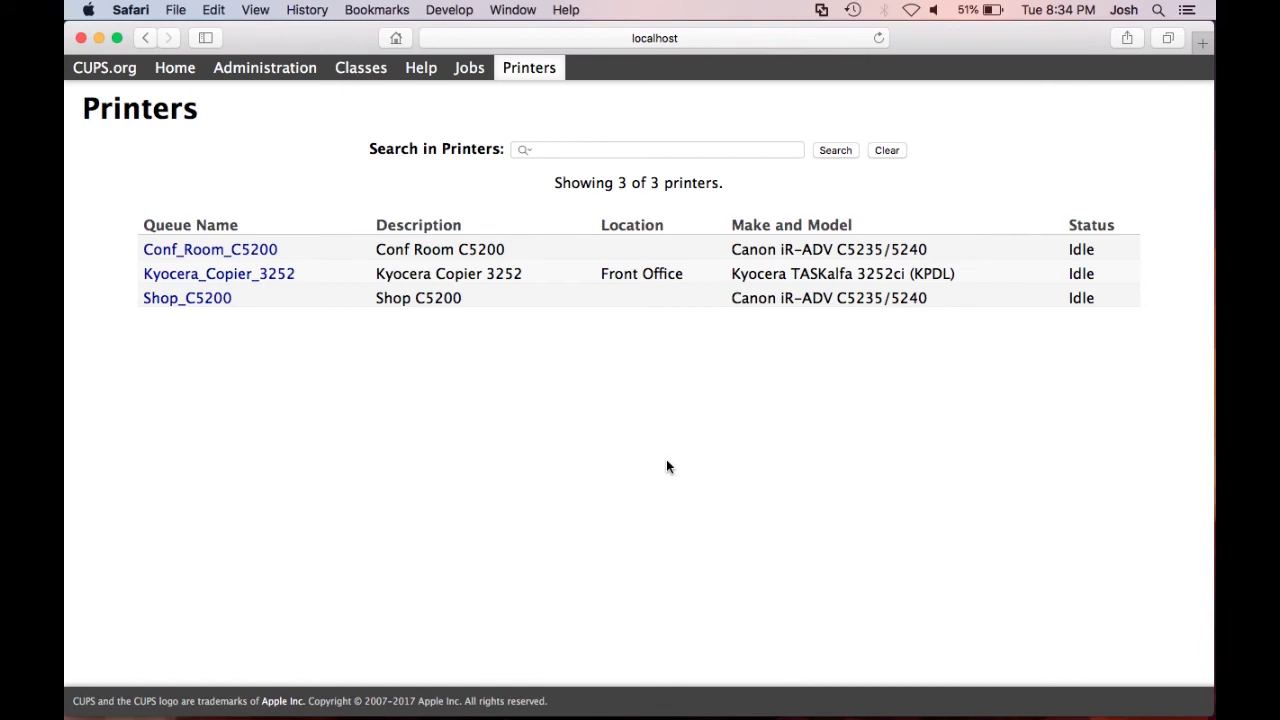